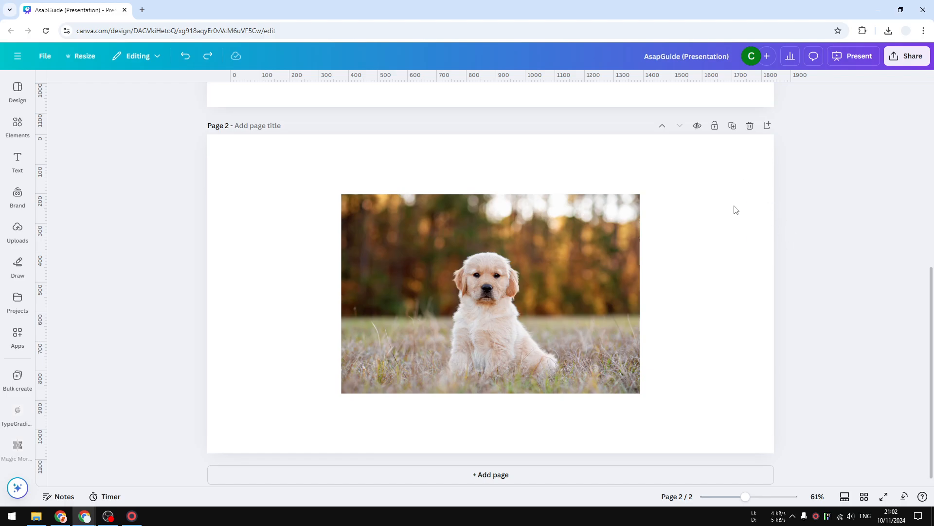
Step: Add a plain straight line from the Elements shapes to page 2
click(19, 126)
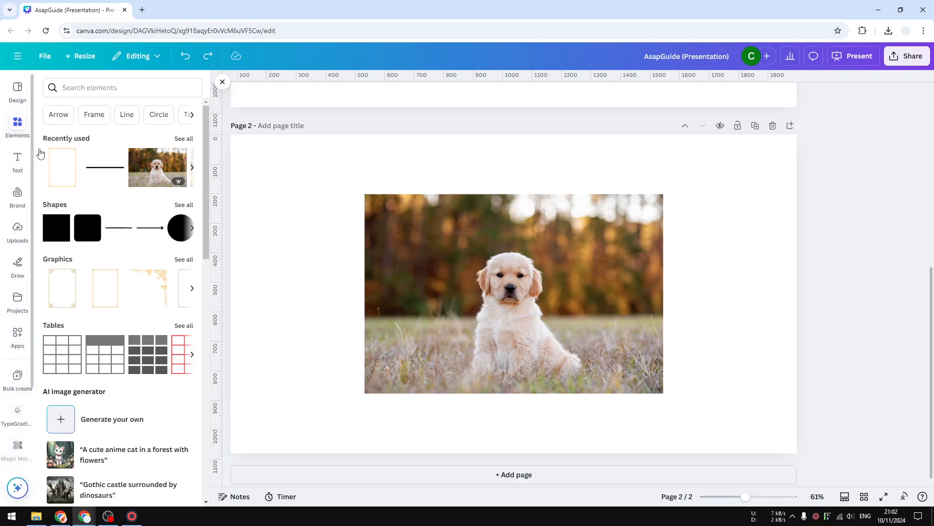
click(181, 205)
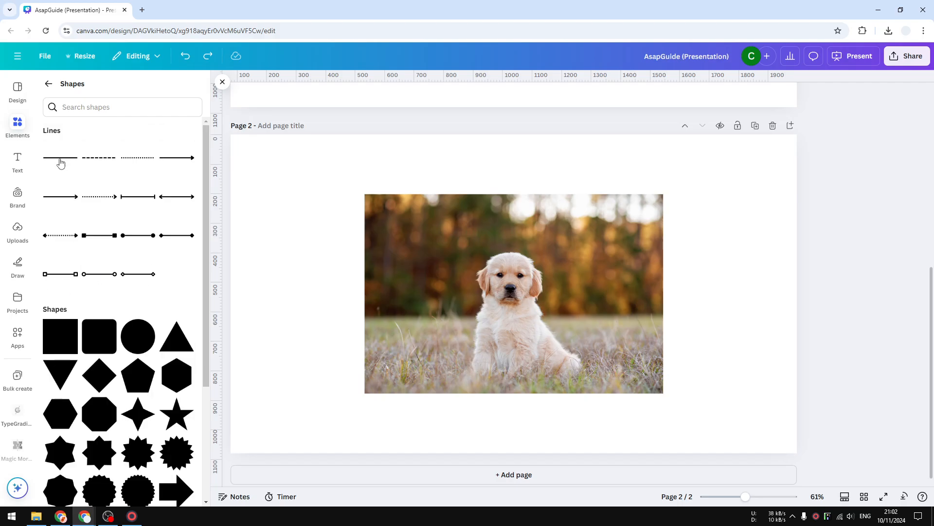
click(60, 161)
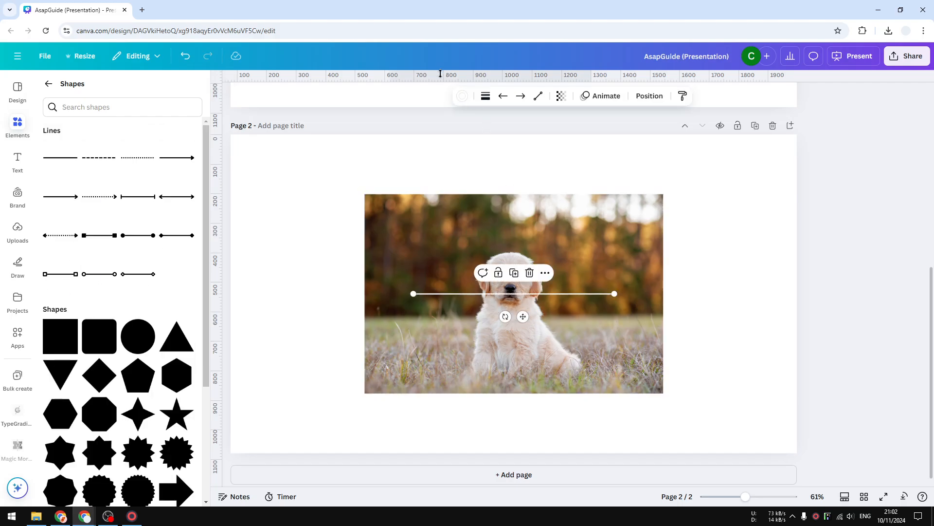
Step: Set the line's colour to the orange default solid colour
click(462, 96)
scroll(185, 399, down, 2)
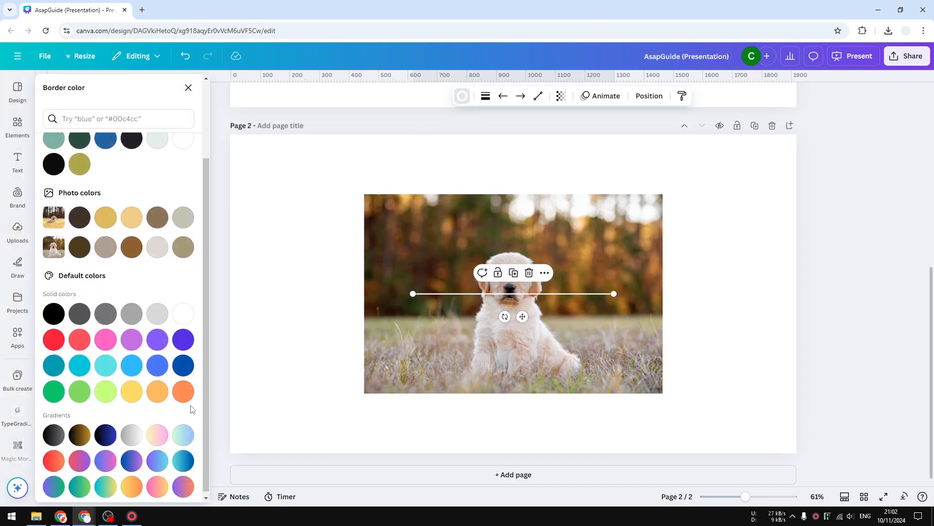
click(184, 391)
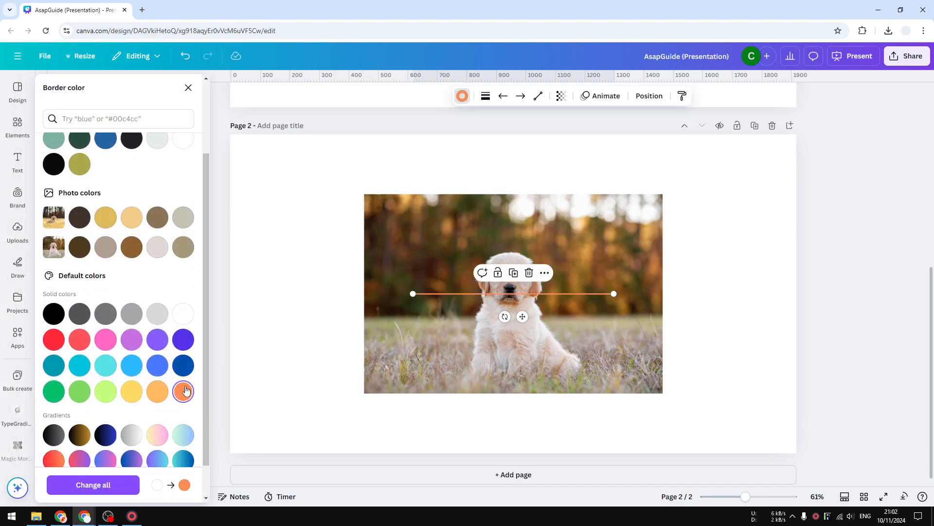
Step: Set the line weight to 40
click(486, 96)
drag(427, 187, 463, 183)
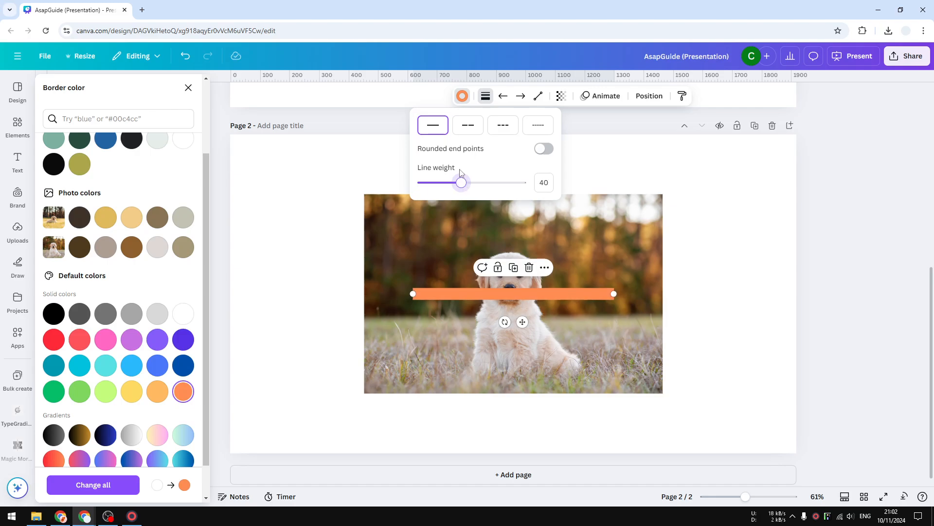
Step: Try the dashed and dotted line styles, turn on rounded end points, and keep the solid style
click(468, 129)
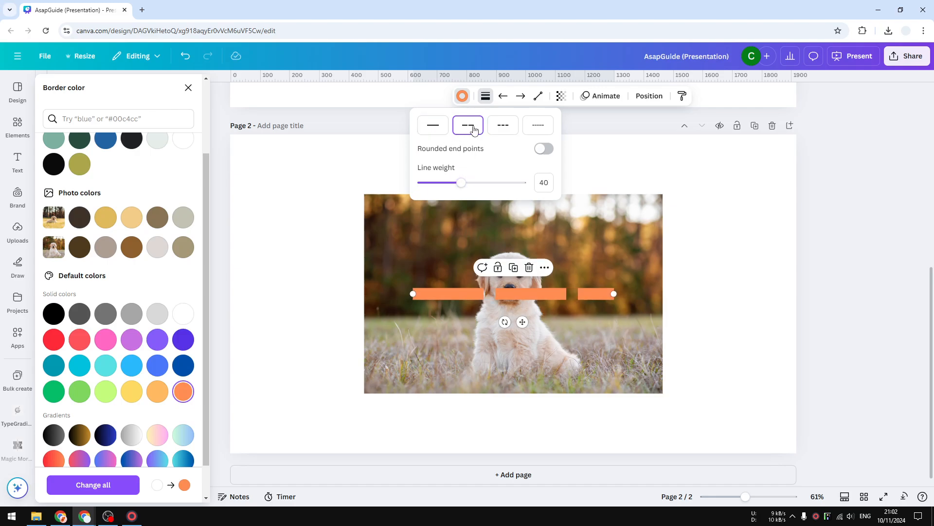
click(503, 127)
click(536, 126)
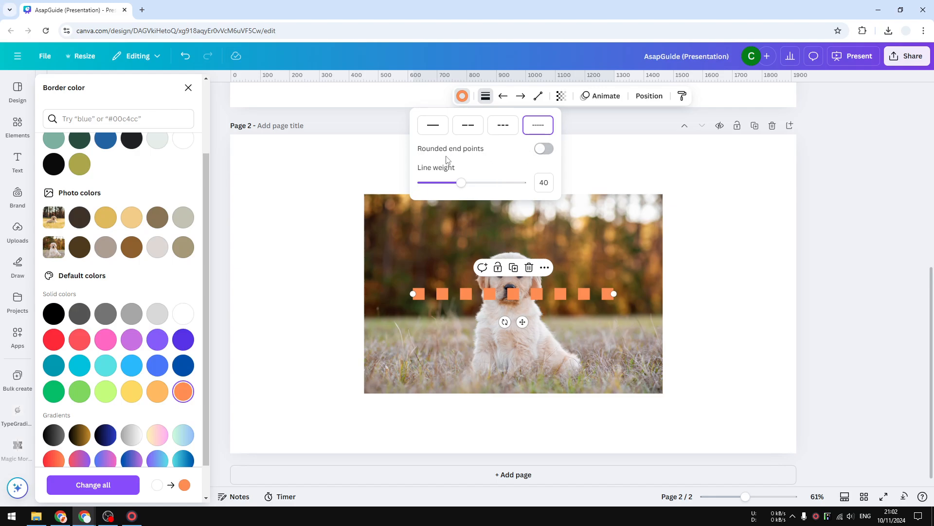
click(540, 149)
click(433, 126)
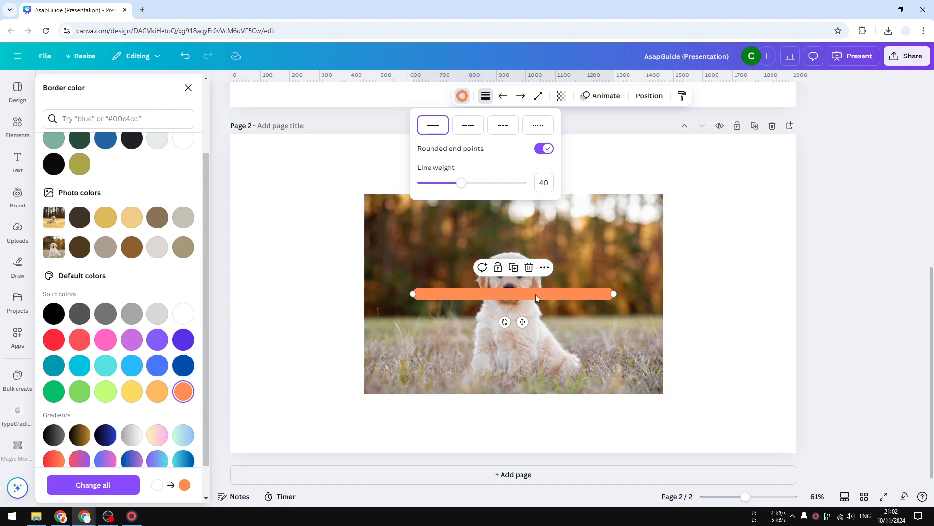
Step: Move the line to the page's upper edge and stretch it across the page width
drag(523, 321, 366, 197)
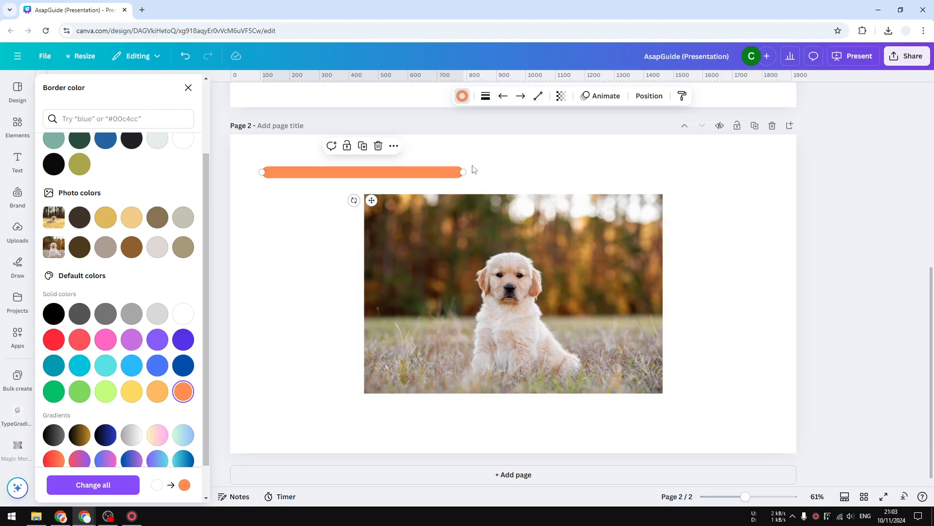
drag(459, 170, 765, 171)
Step: Duplicate the top line and move the copy down to the page's lower edge
click(545, 145)
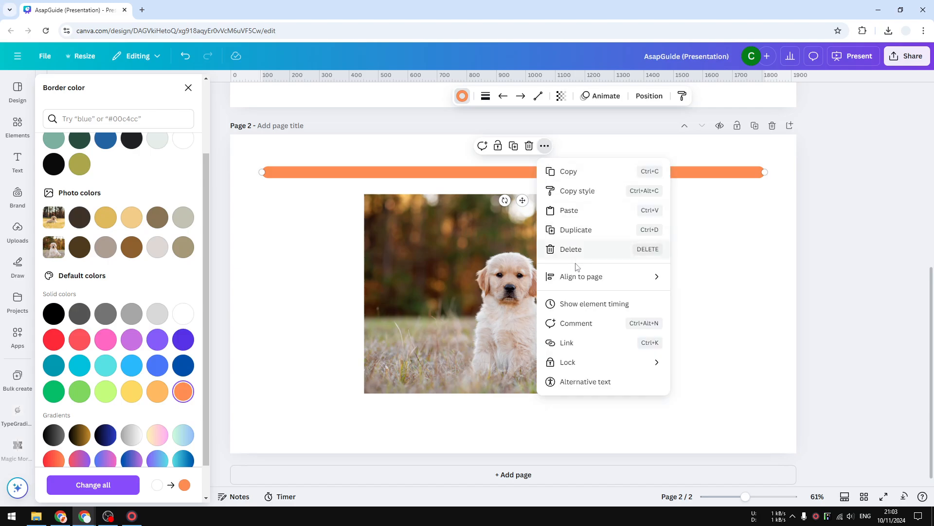
click(583, 237)
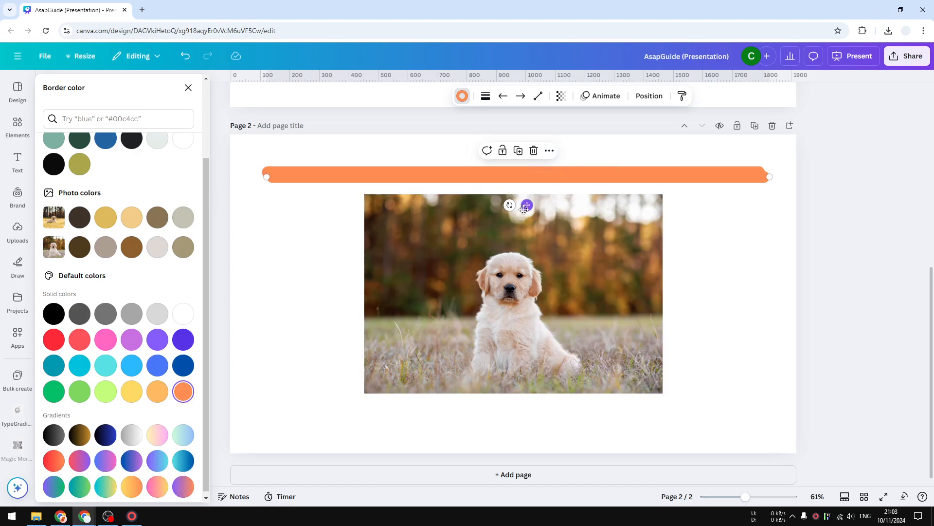
drag(522, 200, 523, 448)
Step: Duplicate the bottom line, move the copy over the photo, and shorten it
click(544, 389)
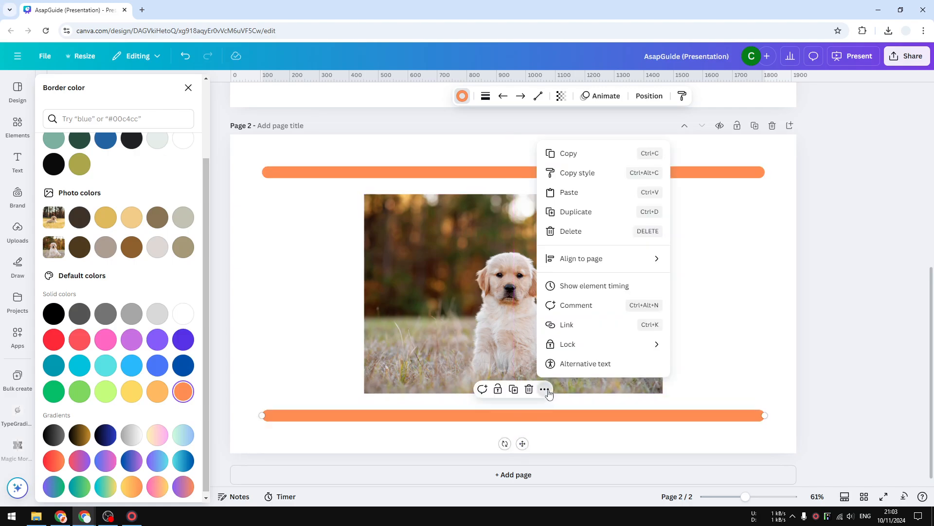
click(596, 210)
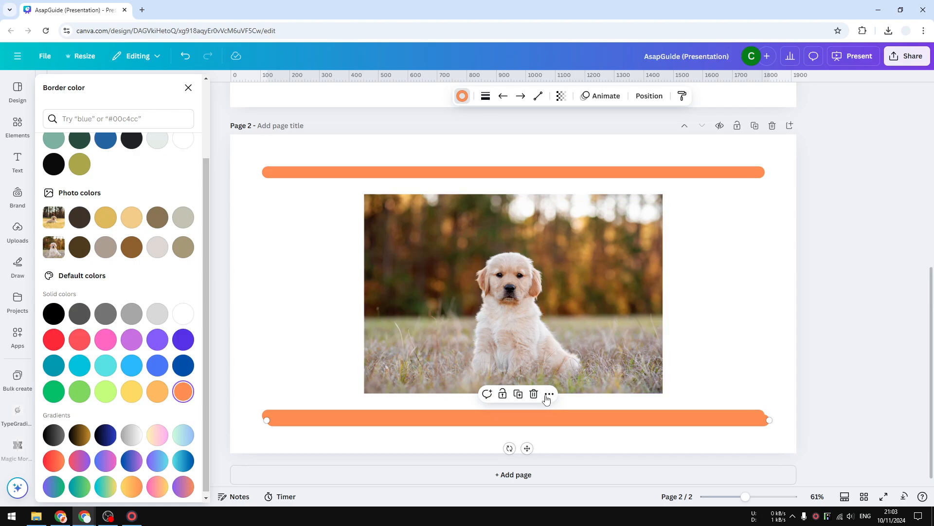
drag(528, 447, 533, 360)
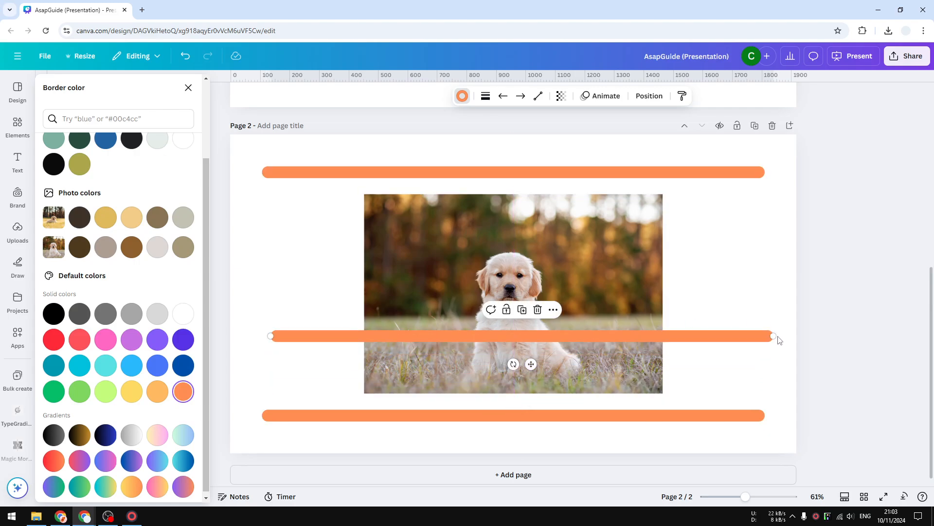
drag(777, 338, 472, 336)
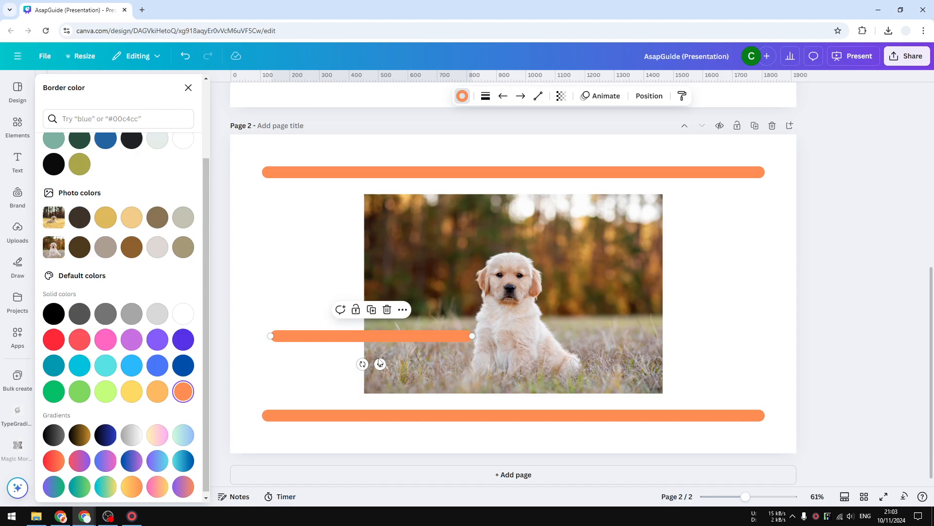
Step: Rotate the short line to vertical by setting its rotation to 90°
drag(362, 365, 401, 335)
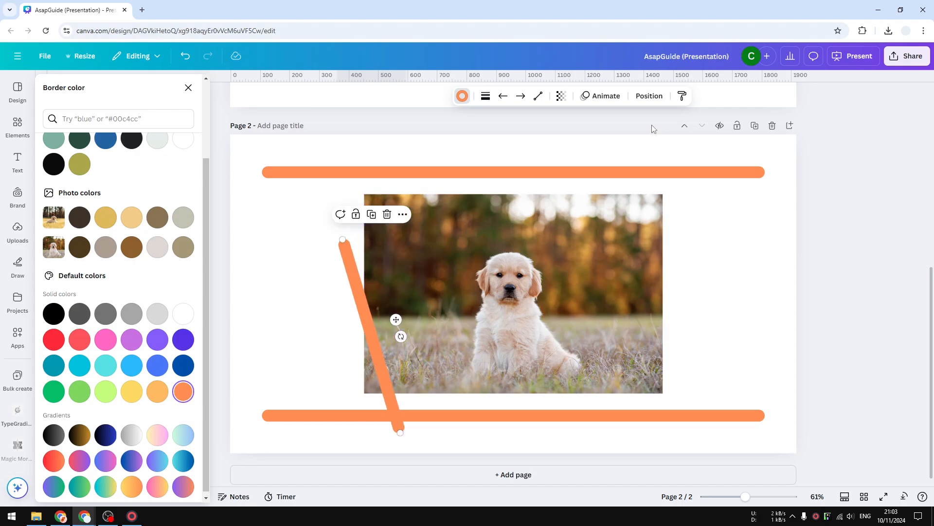
click(650, 96)
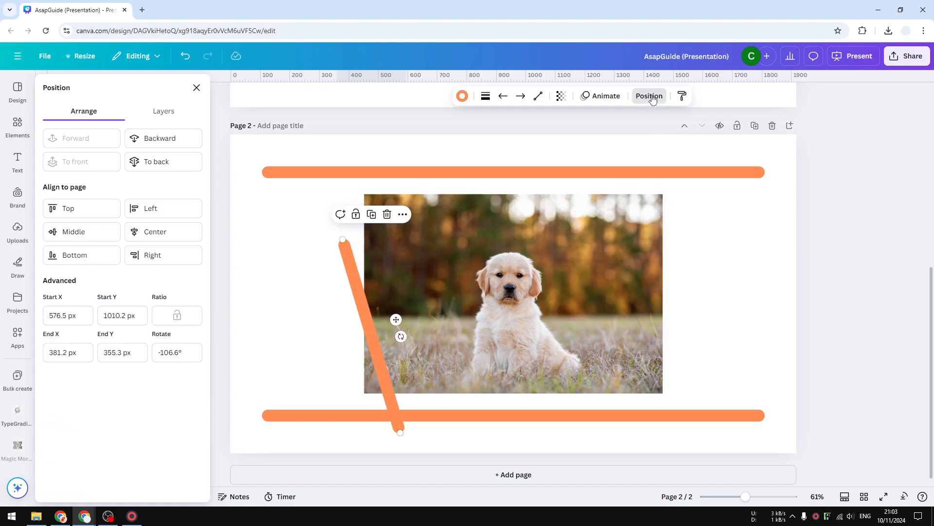
click(178, 350)
text(90)
key(Return)
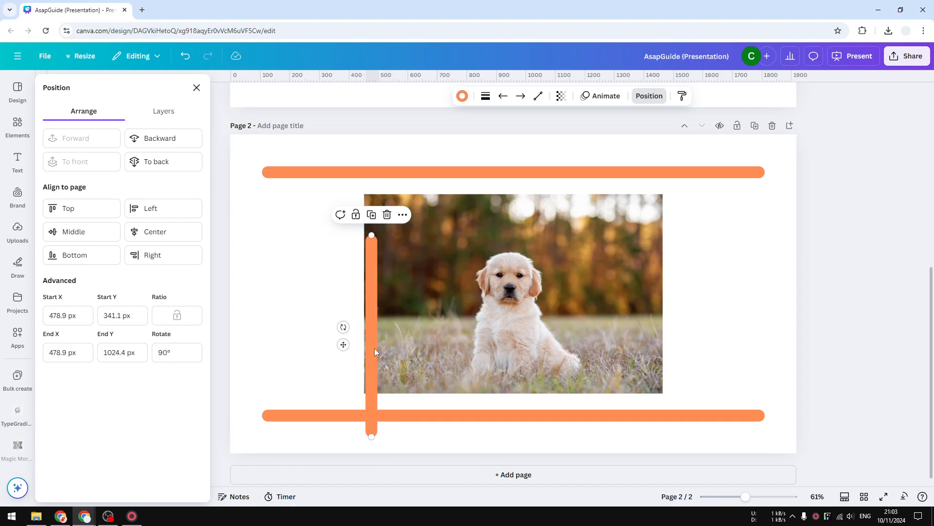
Step: Move the vertical line to the left edge and extend it to join the top and bottom lines
drag(375, 348, 274, 280)
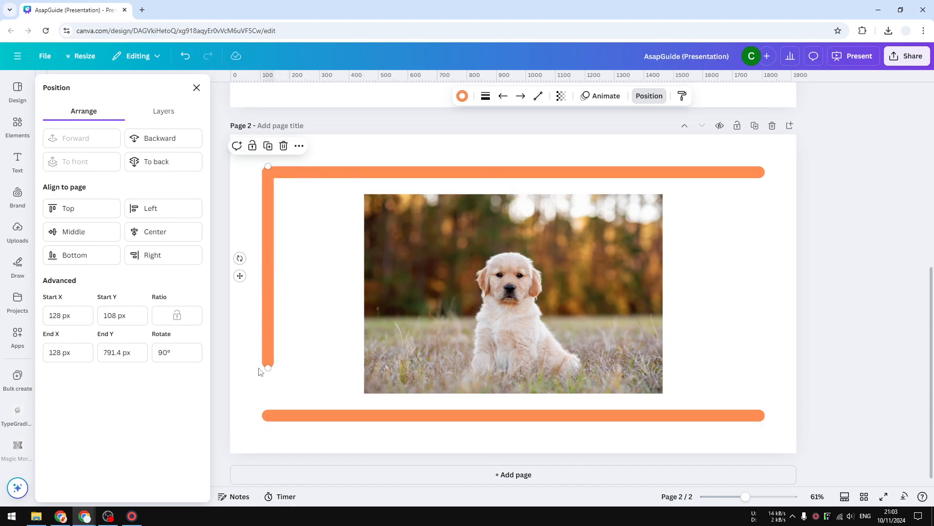
drag(268, 367, 268, 421)
Step: Duplicate the left vertical line and move the copy to the right edge to close the frame
right_click(266, 351)
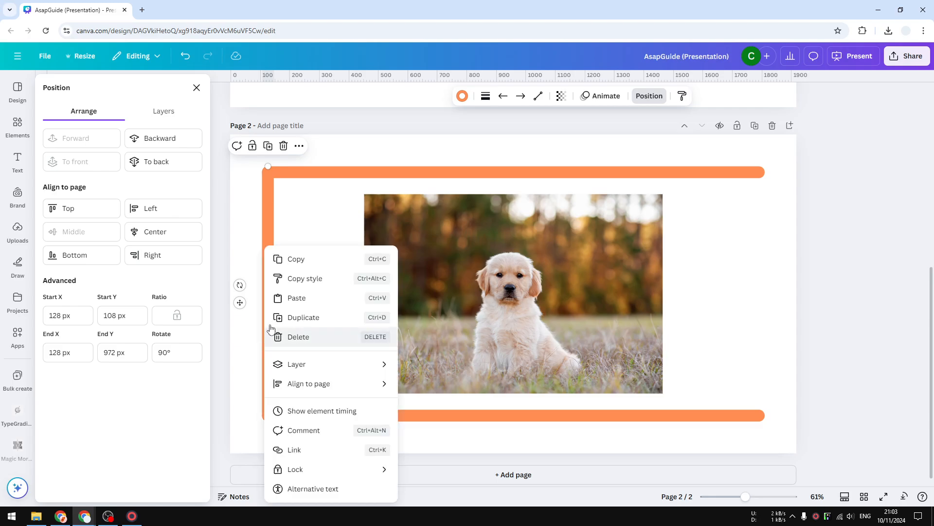
click(321, 317)
drag(433, 329, 751, 318)
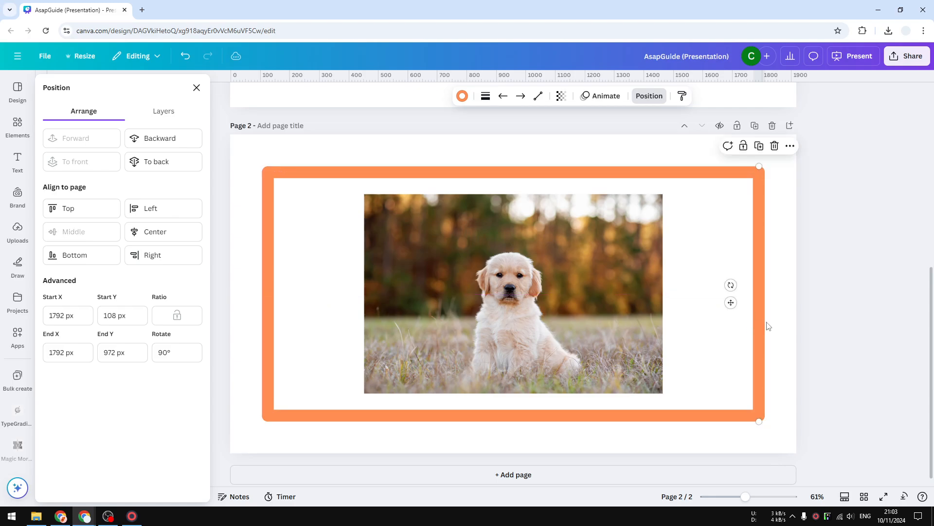
click(784, 318)
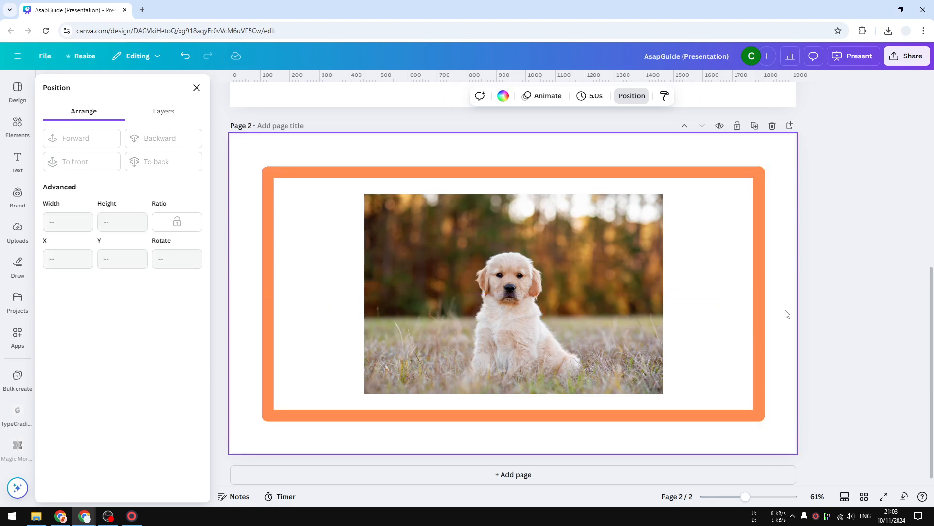
Step: Select the puppy photo and give it a solid border with increased border weight
click(563, 232)
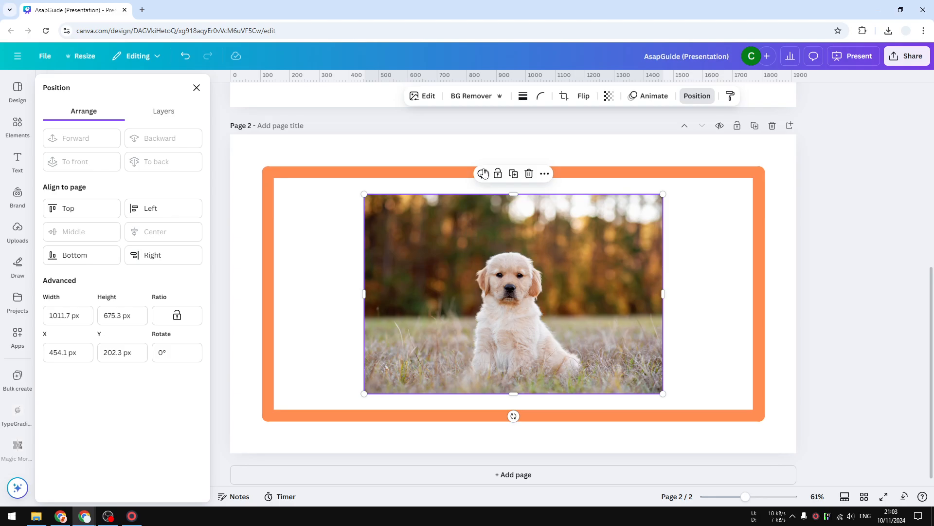
click(523, 96)
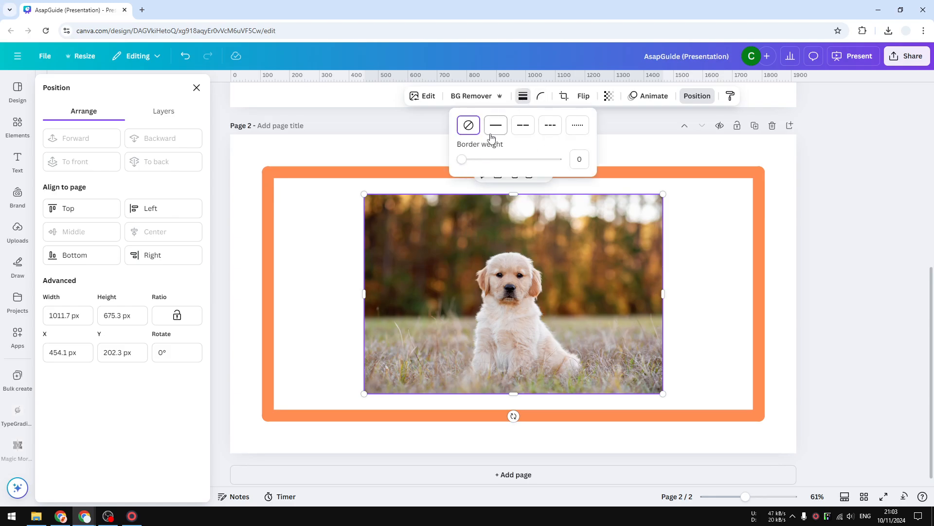
drag(467, 162, 491, 159)
Step: Set the photo's border colour to orange
click(514, 95)
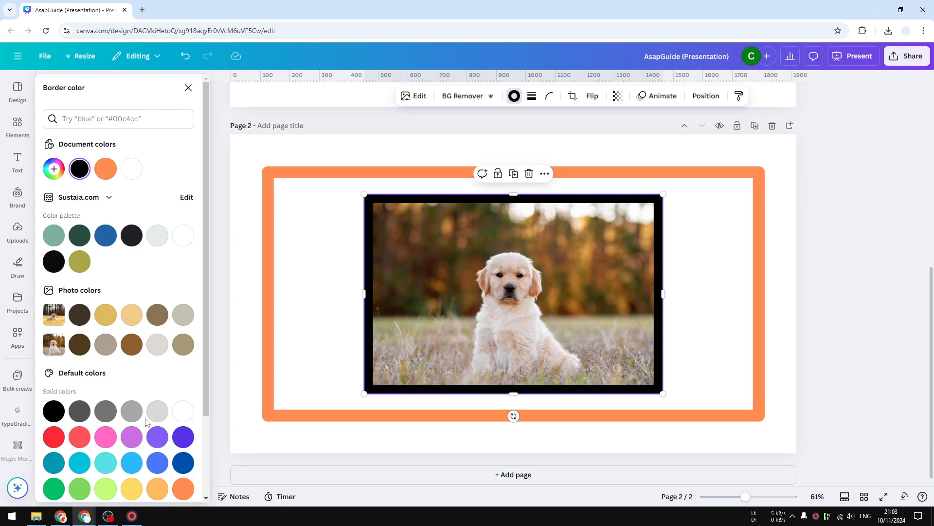
click(184, 490)
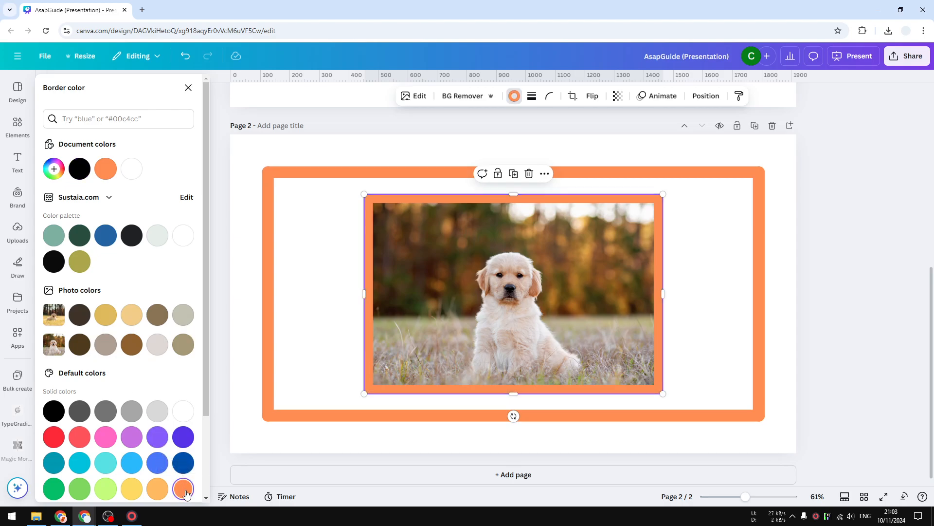
Step: Round the photo's corners with the corner rounding slider
click(550, 97)
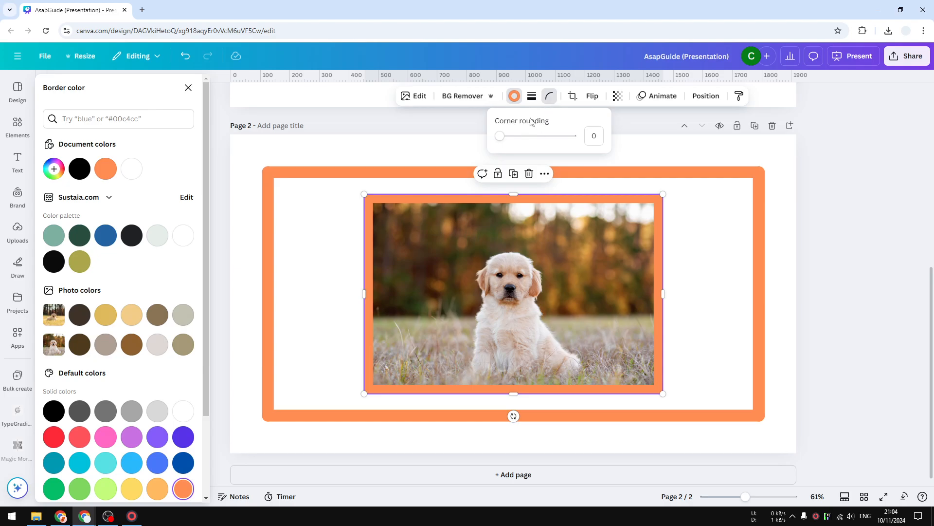
drag(499, 137, 522, 136)
click(691, 265)
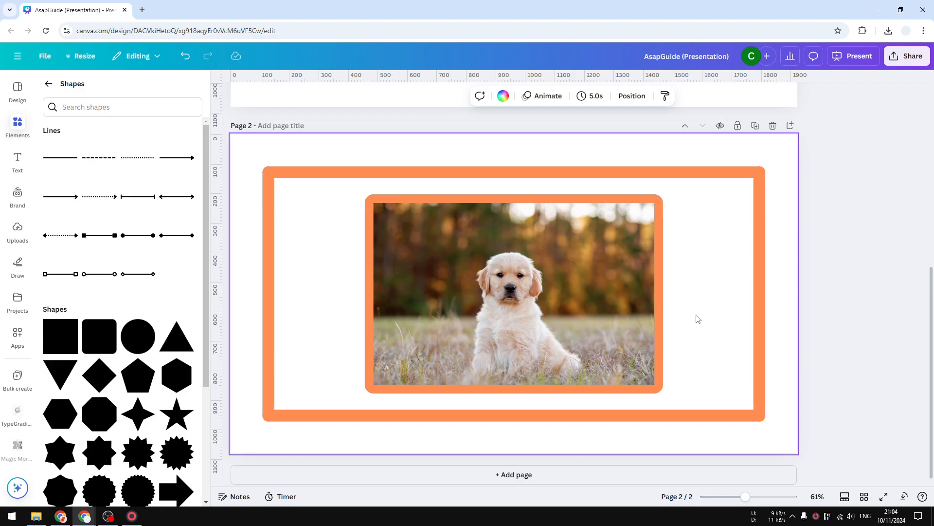
Step: Search the elements for Decorative Frame and browse the Graphics results
click(19, 128)
click(62, 86)
click(69, 92)
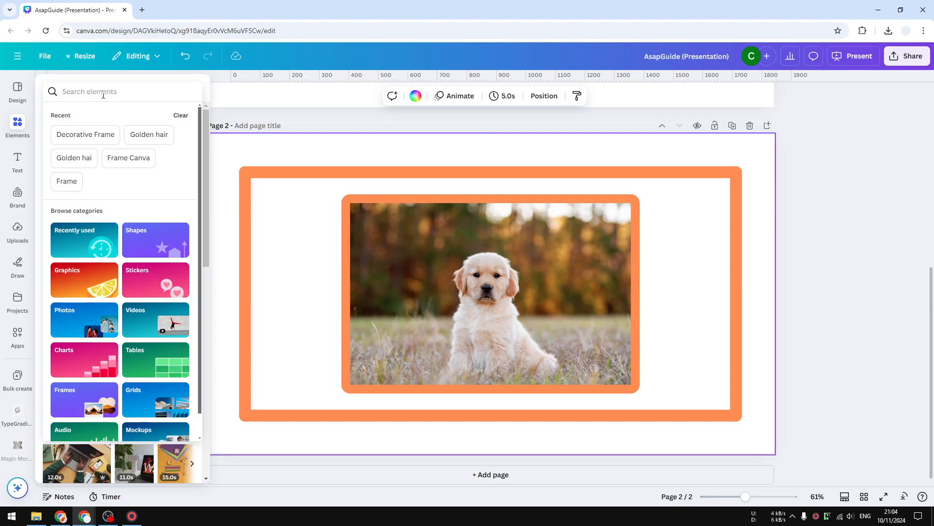
text(Decorative Frame)
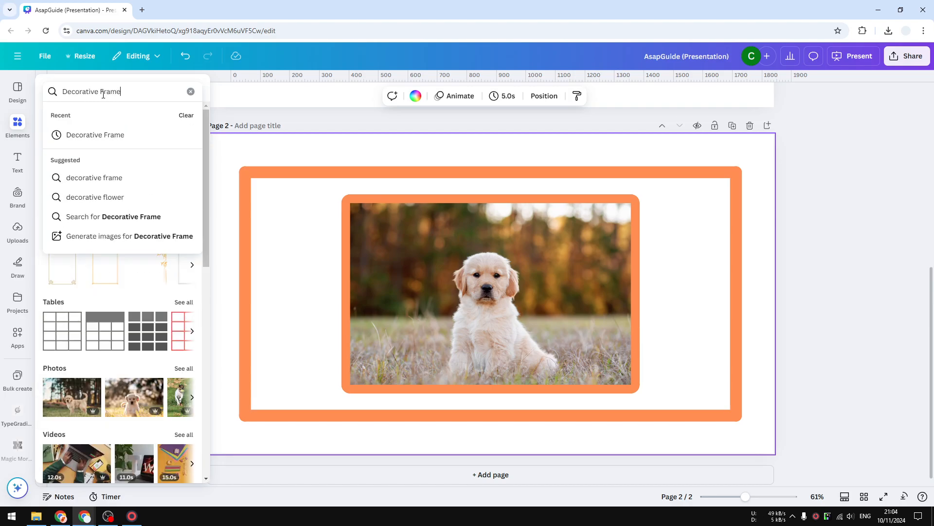
key(Return)
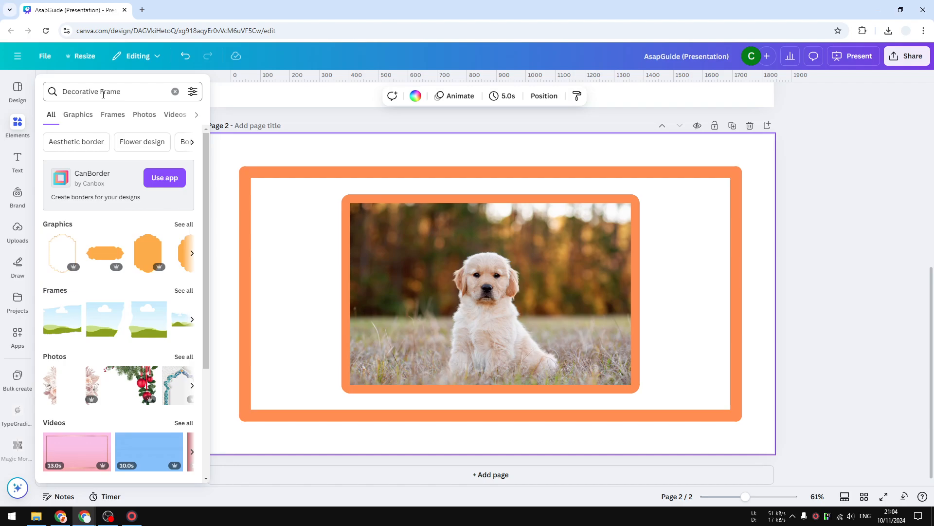
click(77, 115)
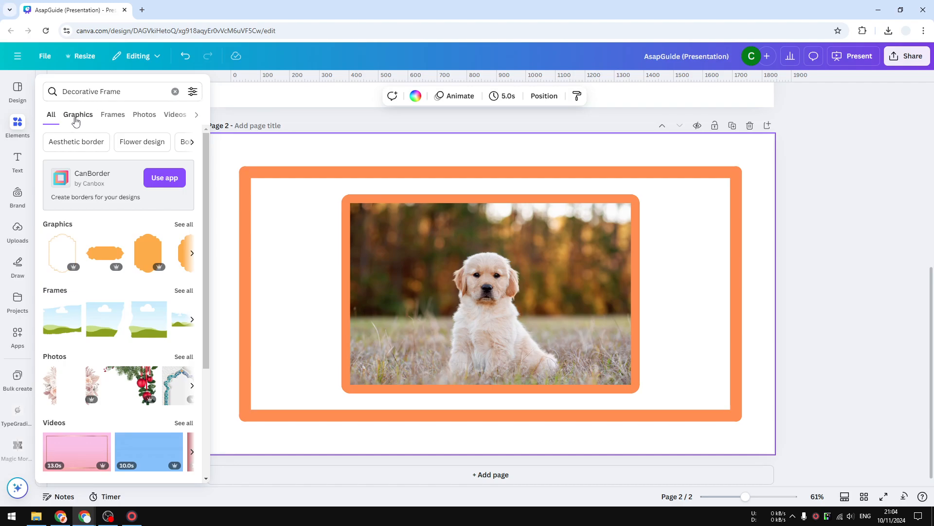
scroll(102, 288, down, 5)
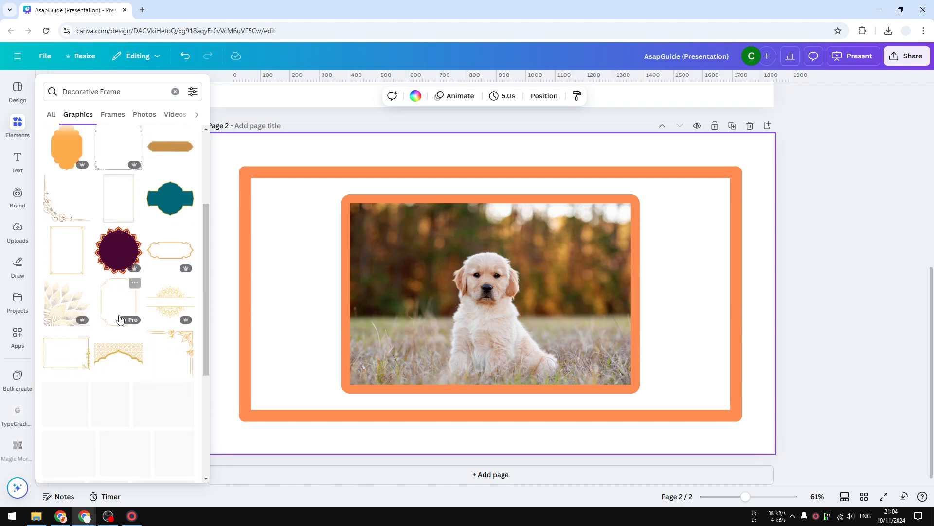
scroll(102, 288, down, 4)
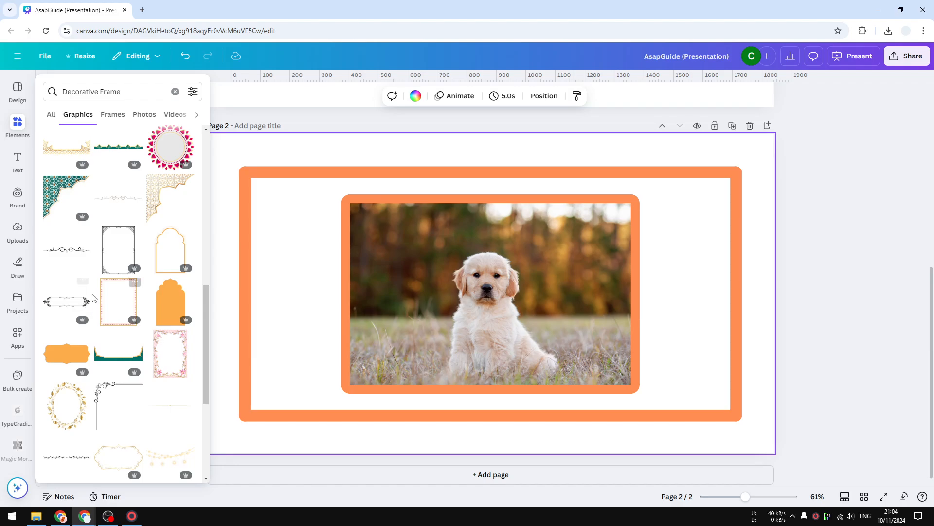
Step: Add a thin rectangular decorative frame graphic from the results and colour it white
scroll(117, 311, up, 3)
scroll(118, 312, up, 5)
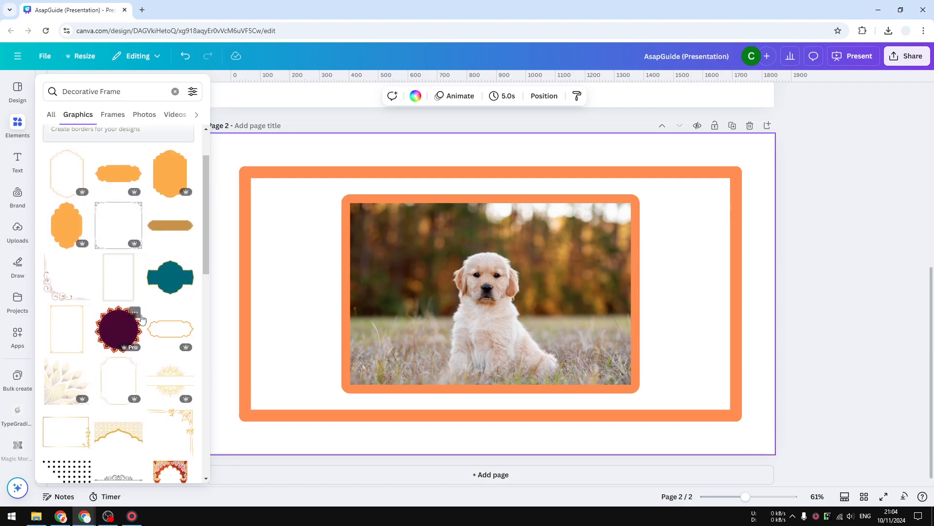
click(70, 325)
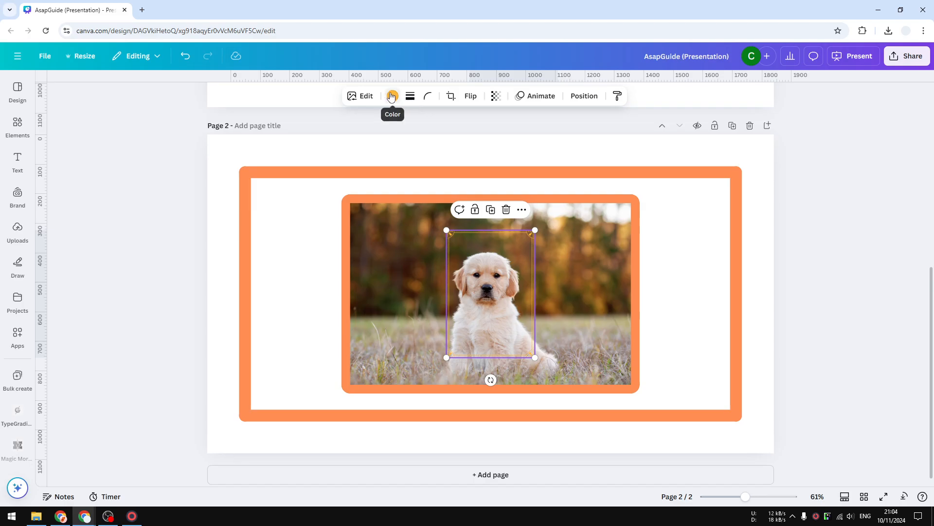
click(393, 96)
click(183, 411)
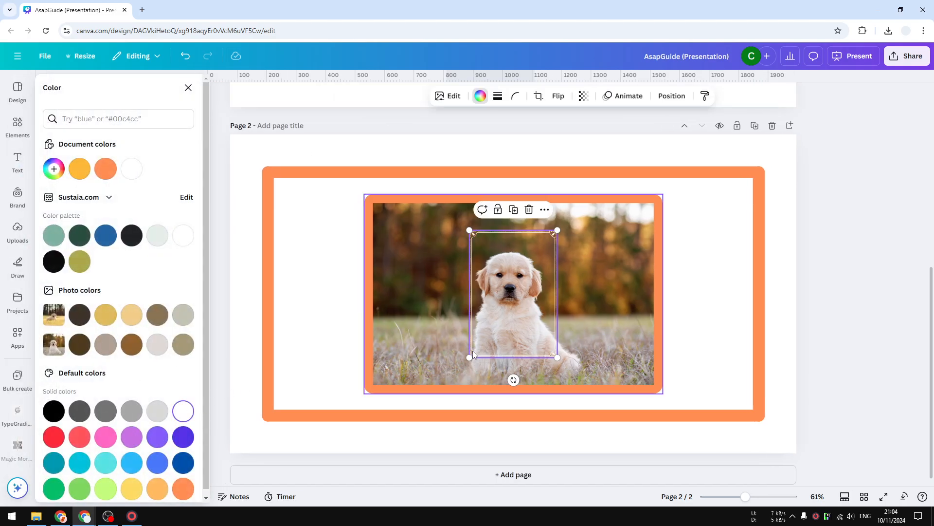
Step: Rotate the white frame 90 degrees and resize and position it to fit just inside the photo's edges
drag(513, 380, 583, 291)
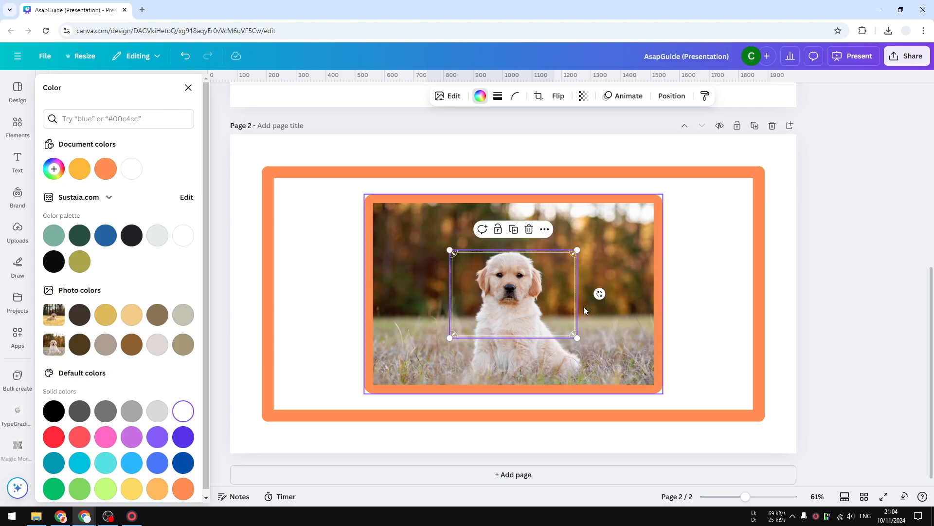
drag(578, 336, 647, 382)
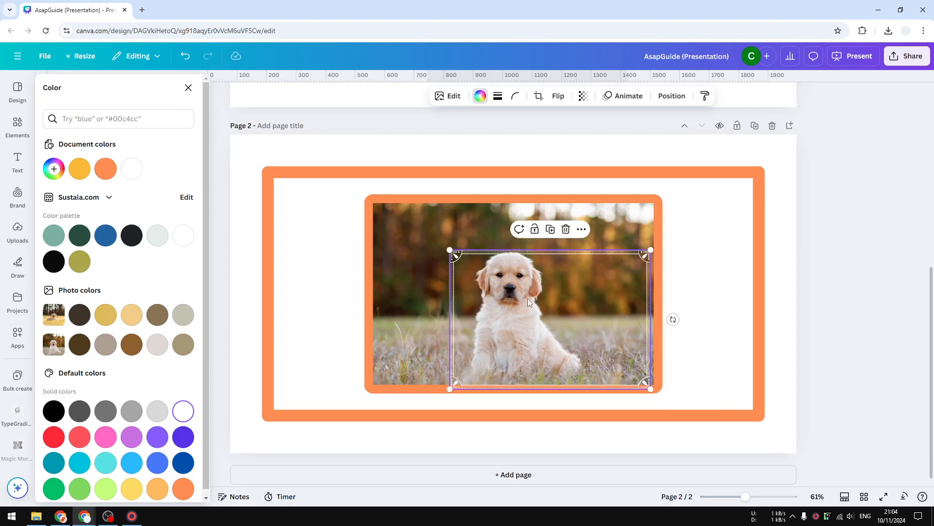
drag(527, 299, 463, 259)
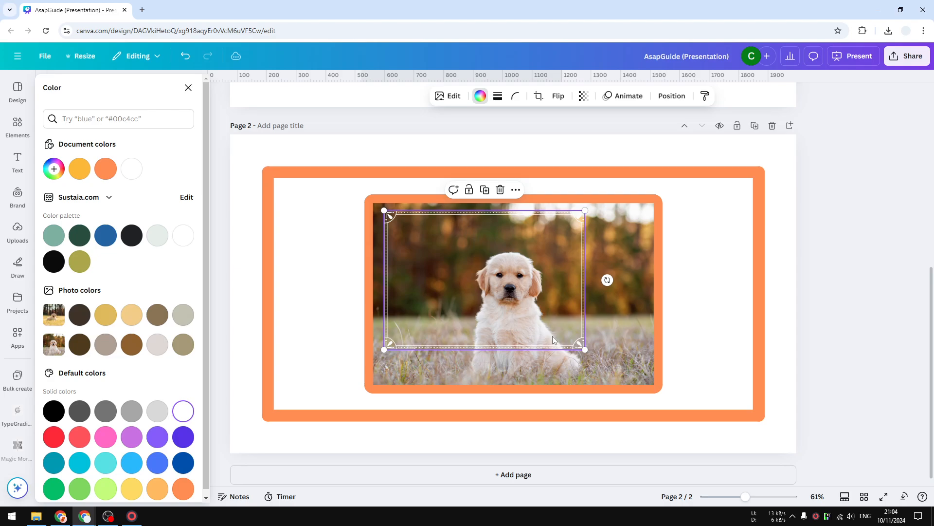
drag(586, 349, 612, 332)
click(714, 332)
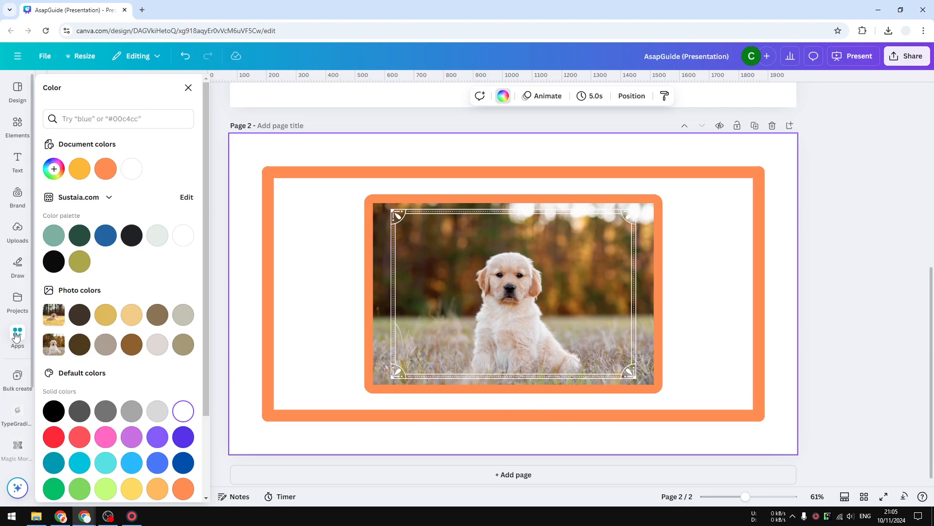
Step: Search the apps for CanBorder and open the CanBorder app
click(188, 88)
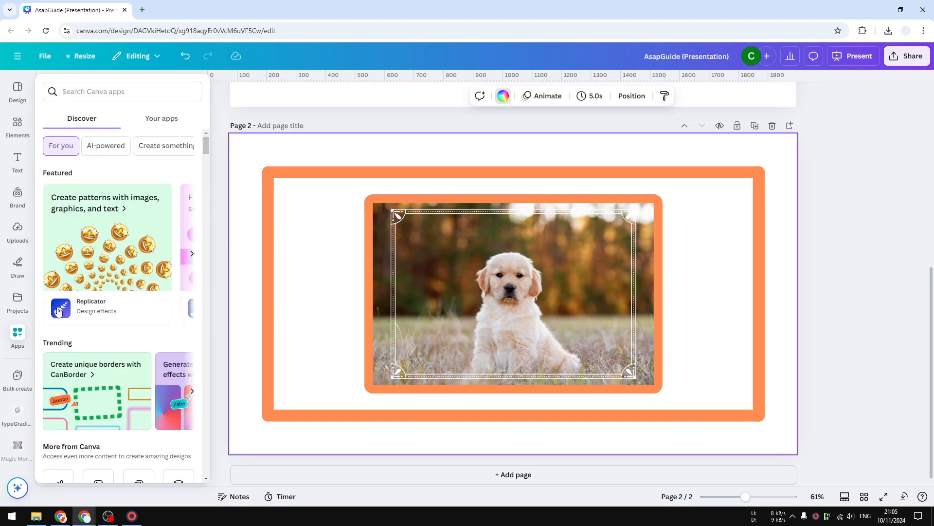
click(129, 88)
text(CanB)
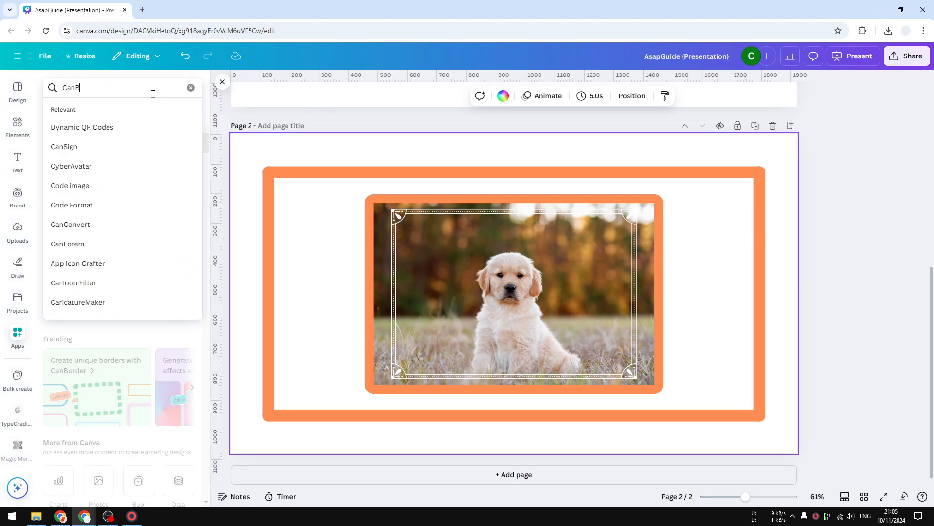
text(order)
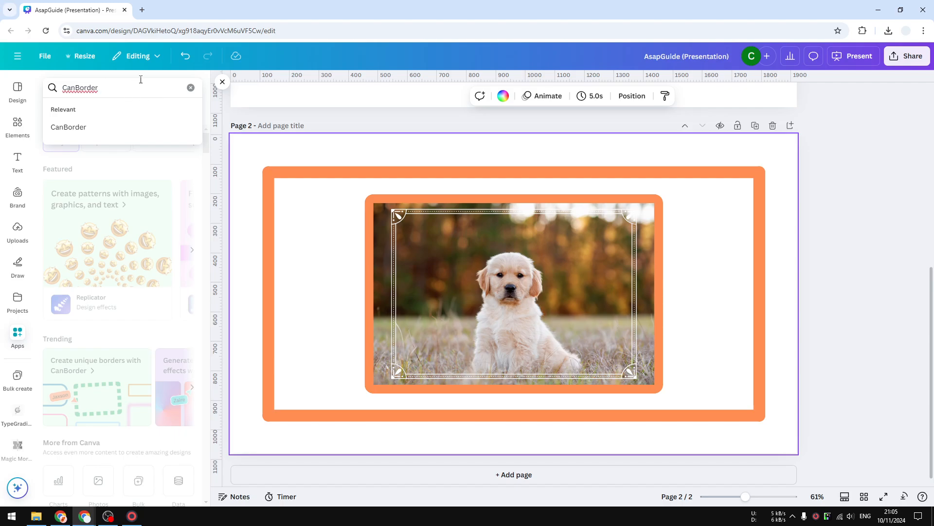
key(Return)
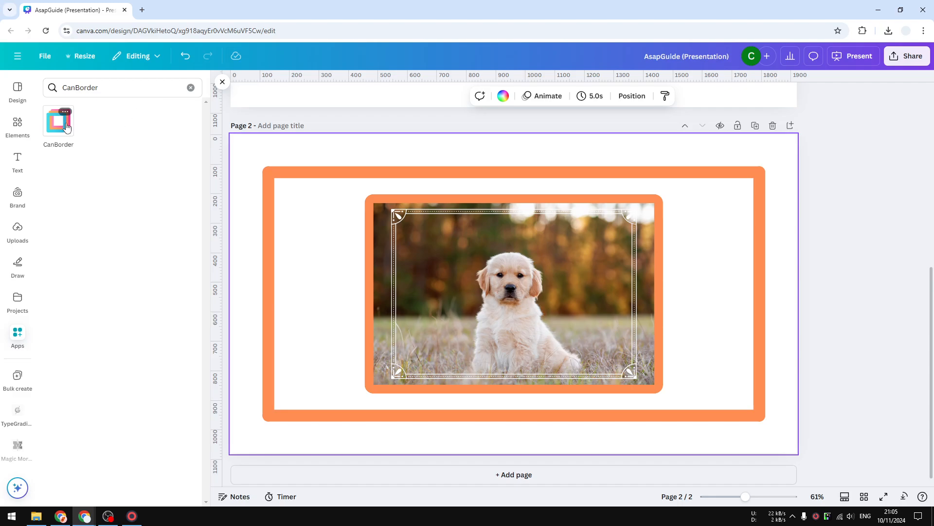
click(67, 128)
click(154, 466)
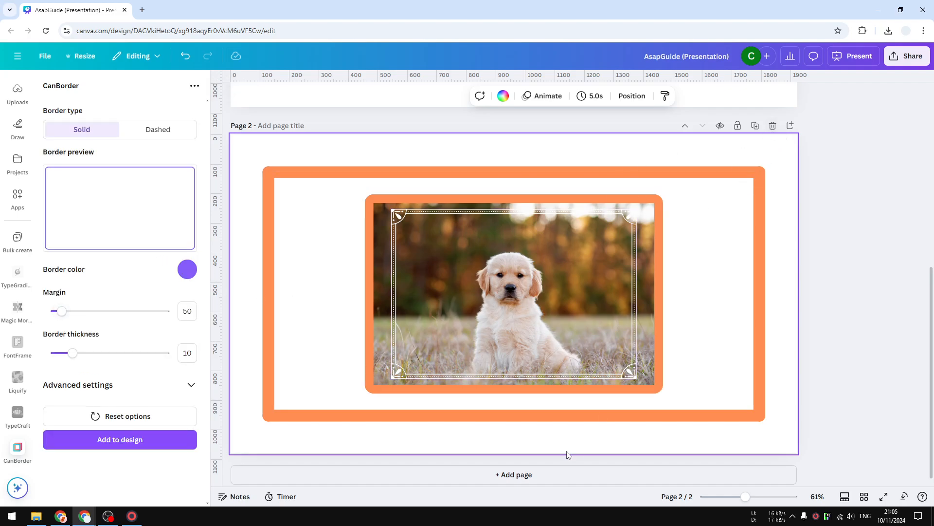
Step: Duplicate the page and delete the orange lines surrounding the photo on the new page
click(755, 126)
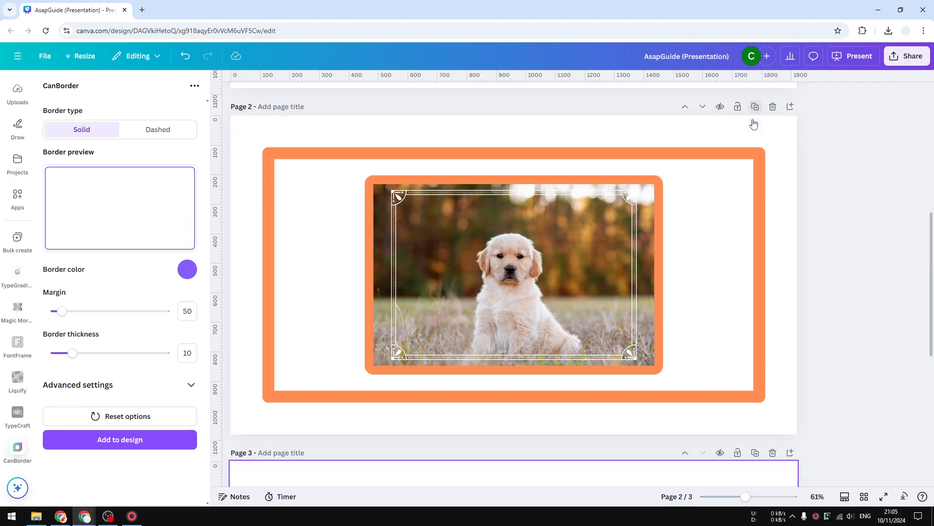
click(760, 370)
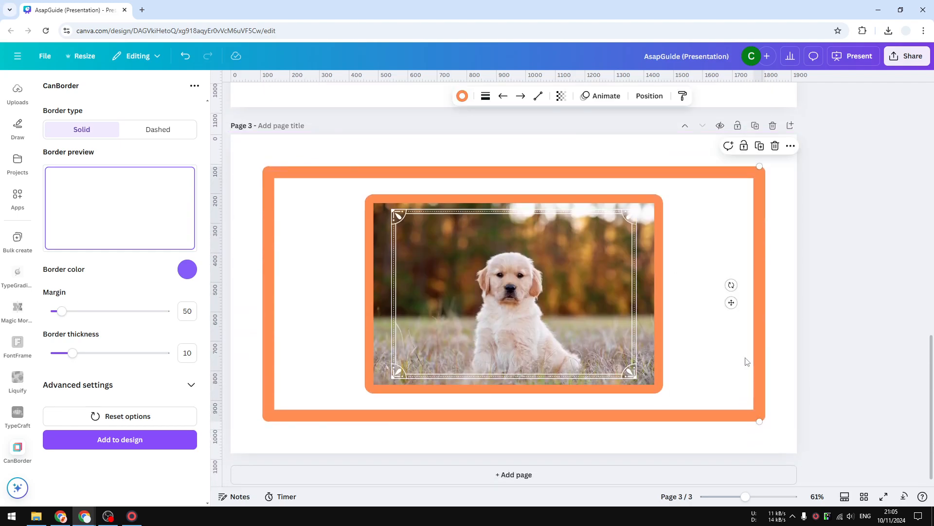
key(Delete)
key(Delete)
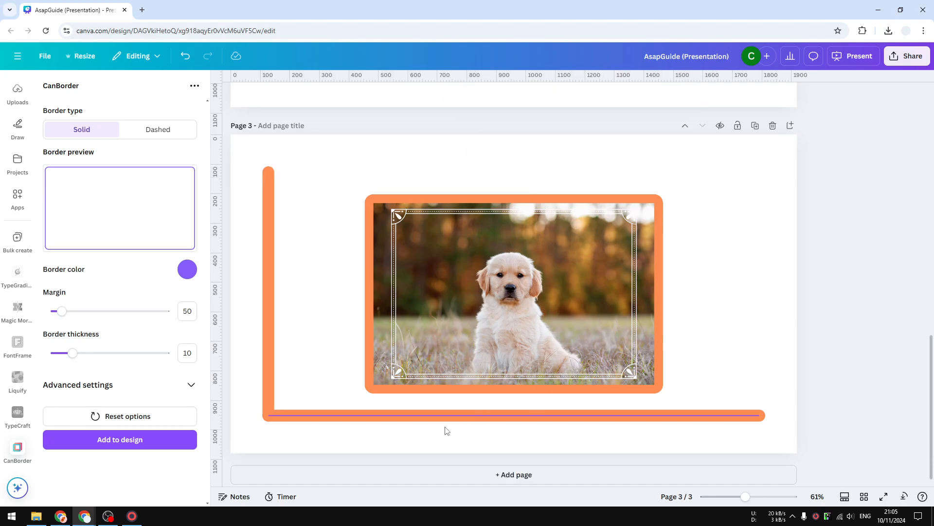
click(413, 415)
key(Delete)
click(273, 360)
key(Delete)
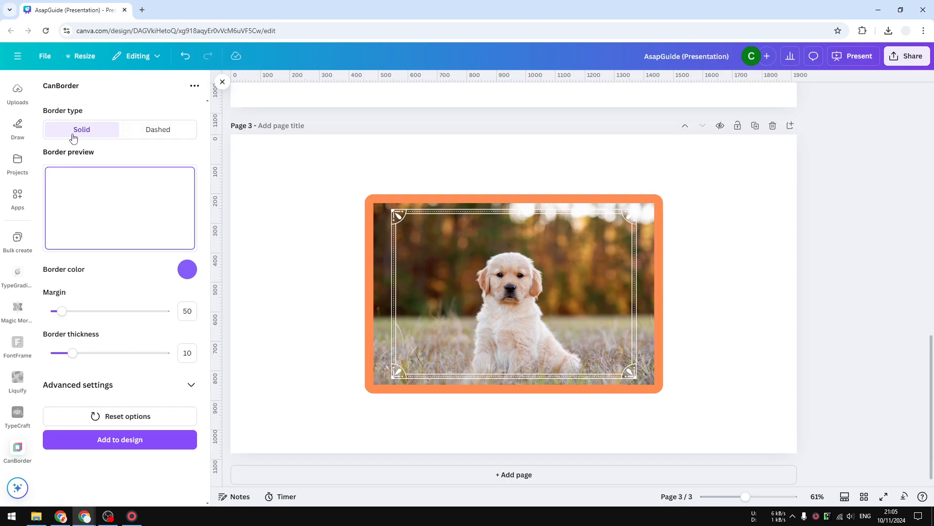
Step: Keep the CanBorder border type Solid and set its margin to 160 and border thickness to 31
click(126, 130)
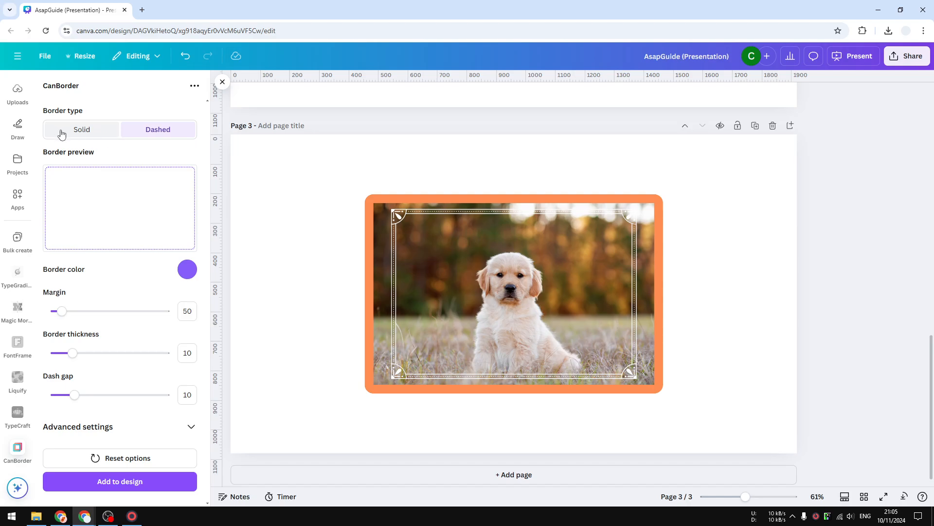
click(93, 134)
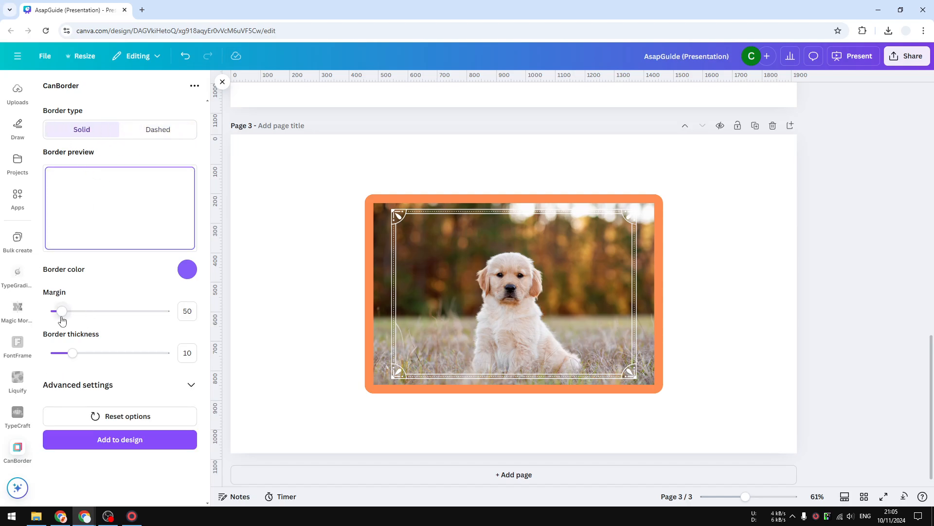
drag(62, 318, 86, 316)
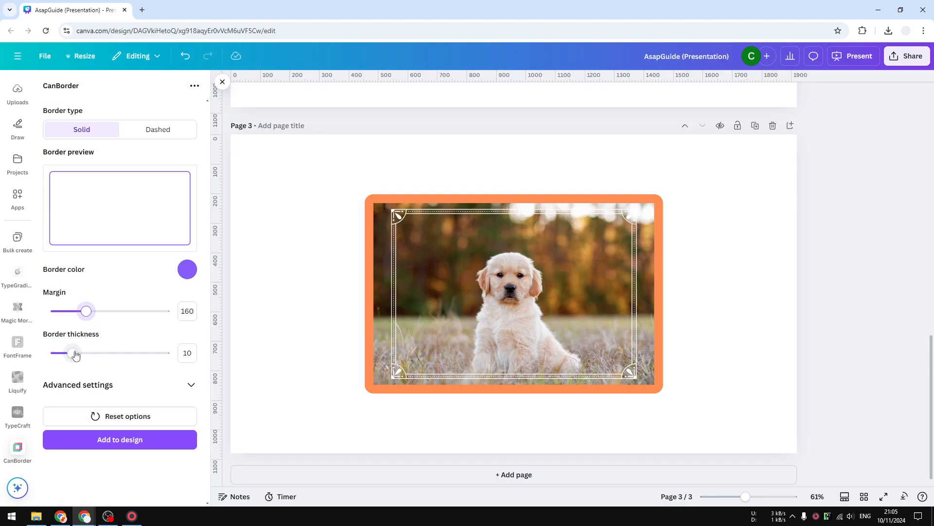
drag(75, 355, 124, 353)
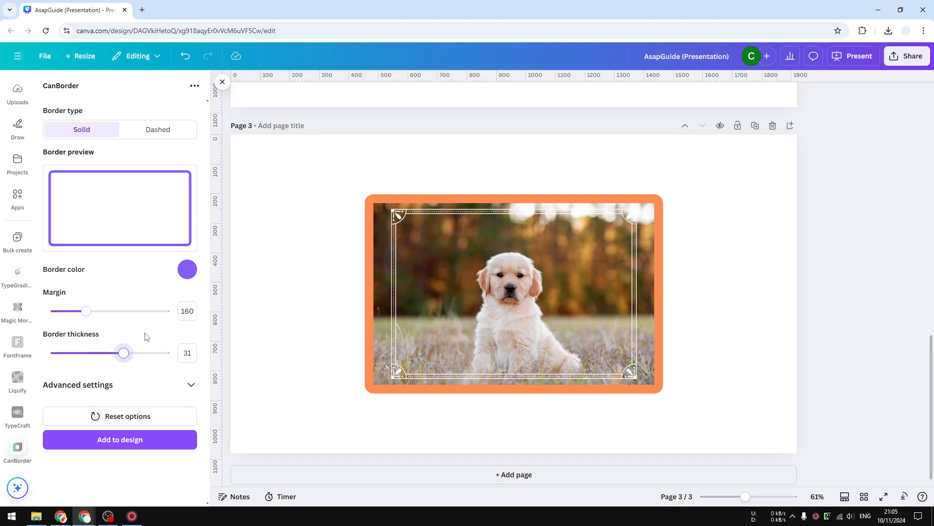
click(193, 269)
click(157, 259)
click(182, 273)
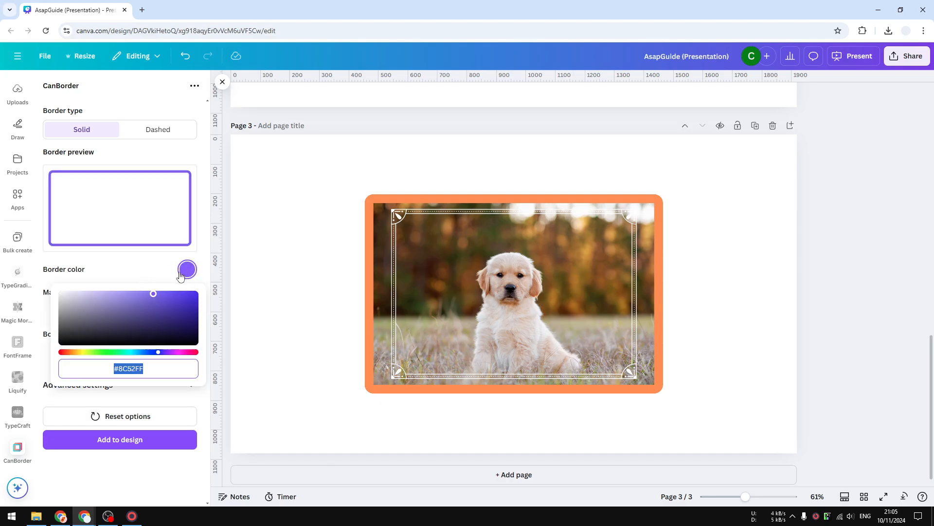
click(176, 271)
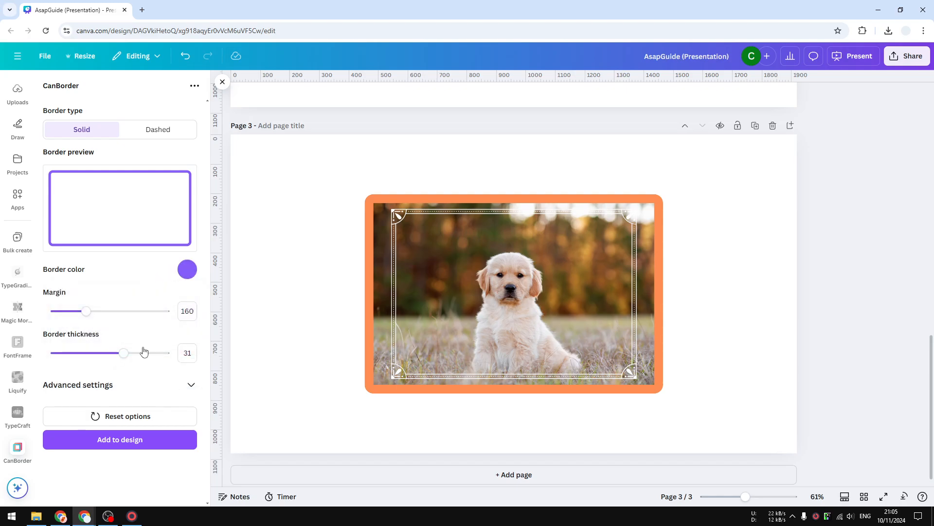
Step: Add the CanBorder border to the design
click(144, 447)
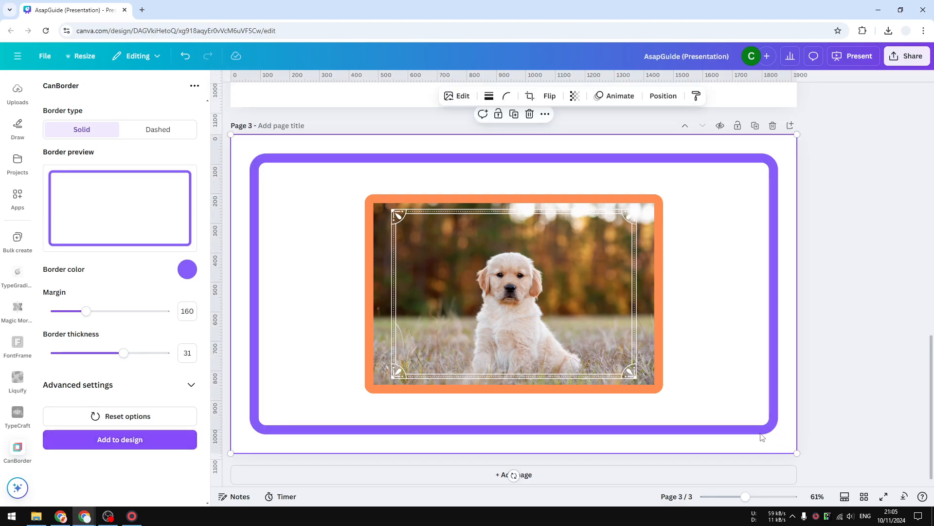
click(841, 323)
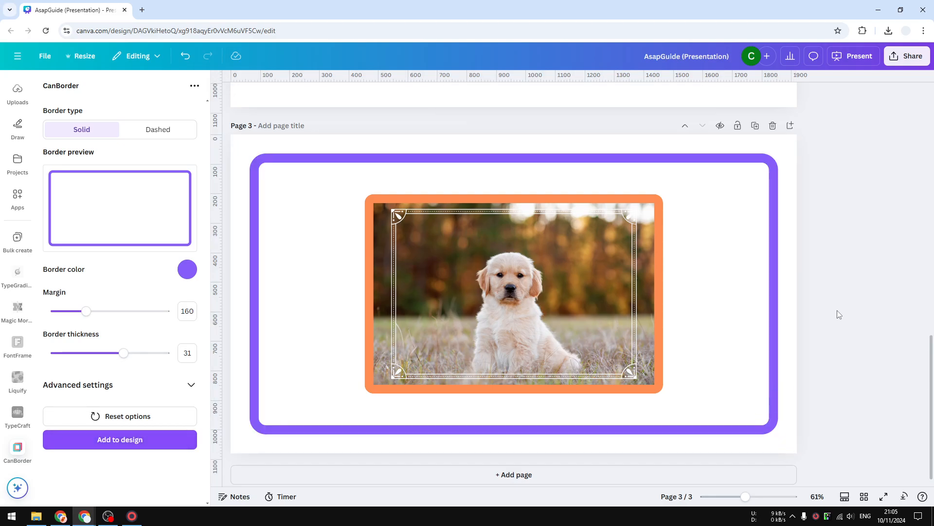